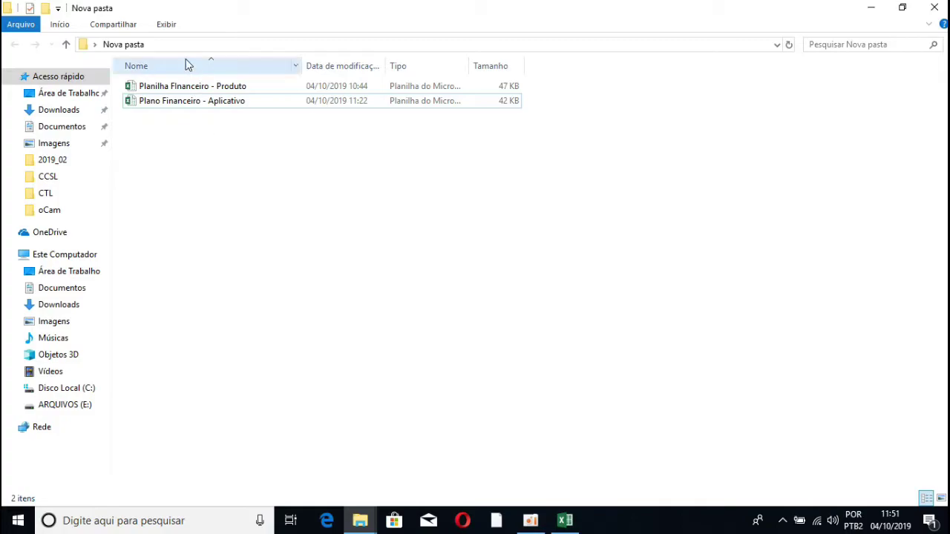
Step: Open the workbook Planilha FInanceiro - Produto with its content enabled, continuing without updating the external links
left_click(187, 67)
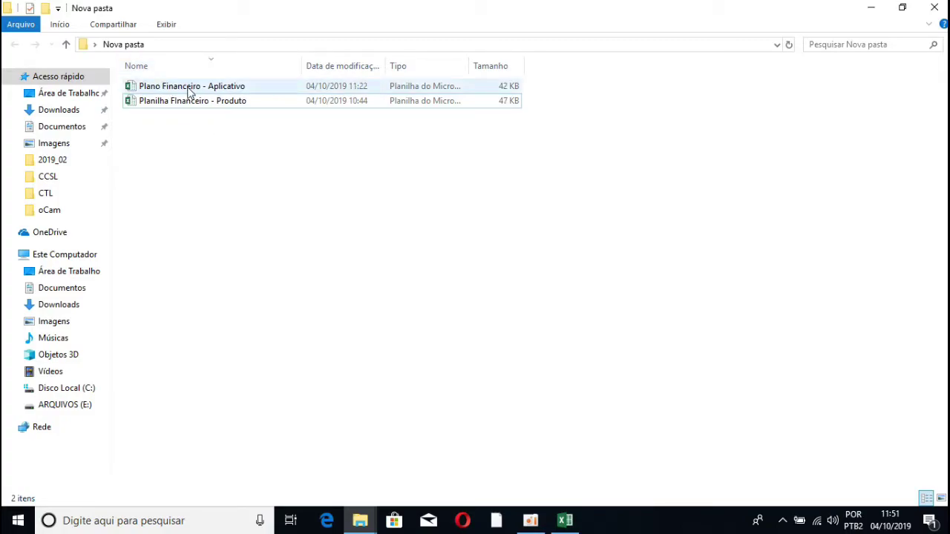
double_click(189, 100)
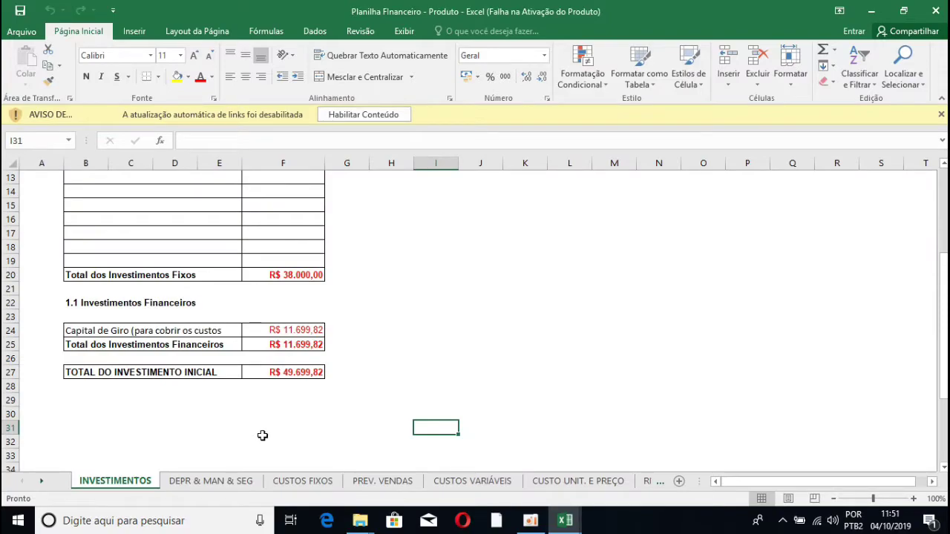
left_click(381, 118)
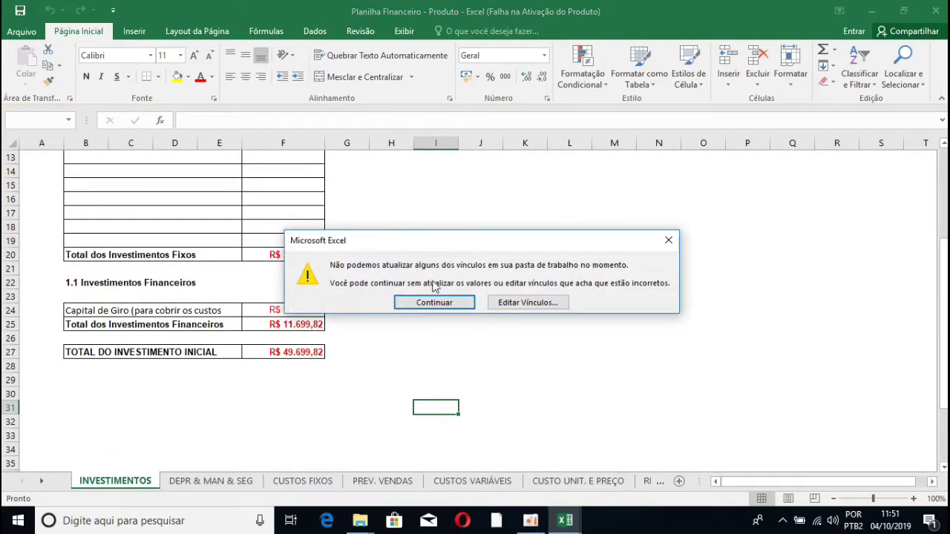
left_click(437, 301)
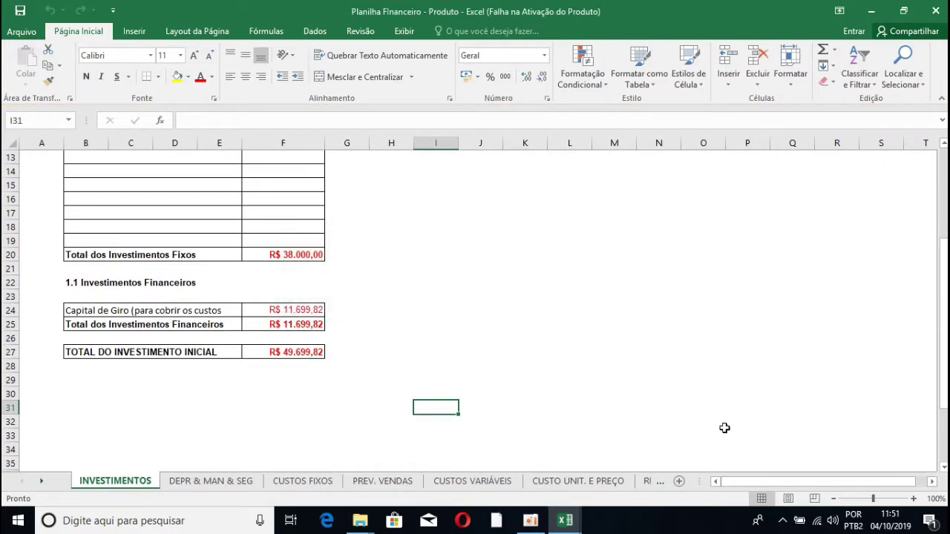
Step: Skim the investment, depreciation and fixed-cost sheets, and examine the product's monthly quantities and annual quantity formula on PREV. VENDAS
scroll(475, 304, "up", 4)
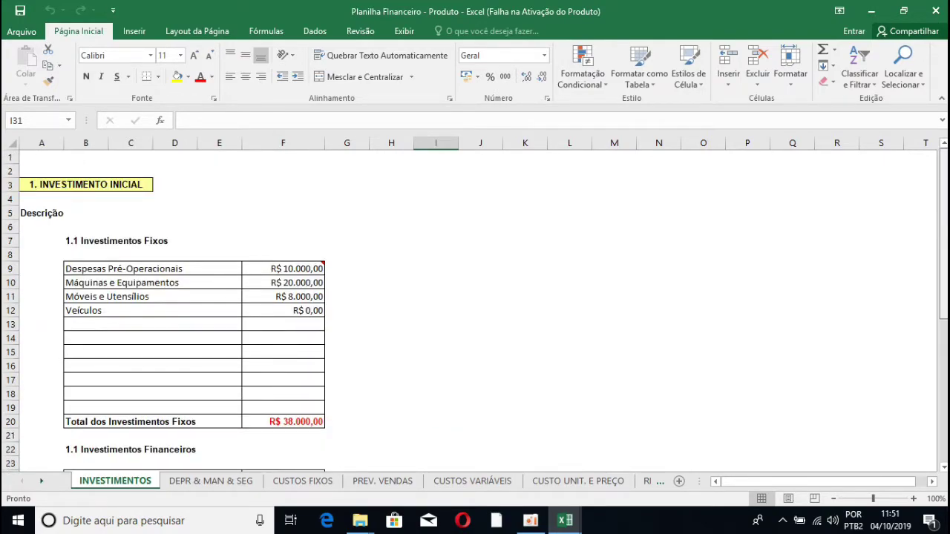
left_click(232, 483)
left_click(312, 483)
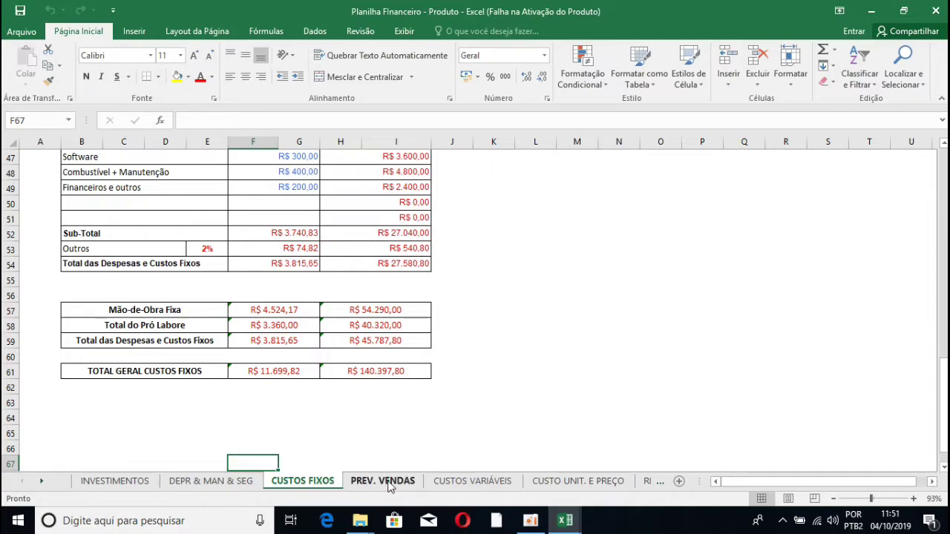
left_click(383, 481)
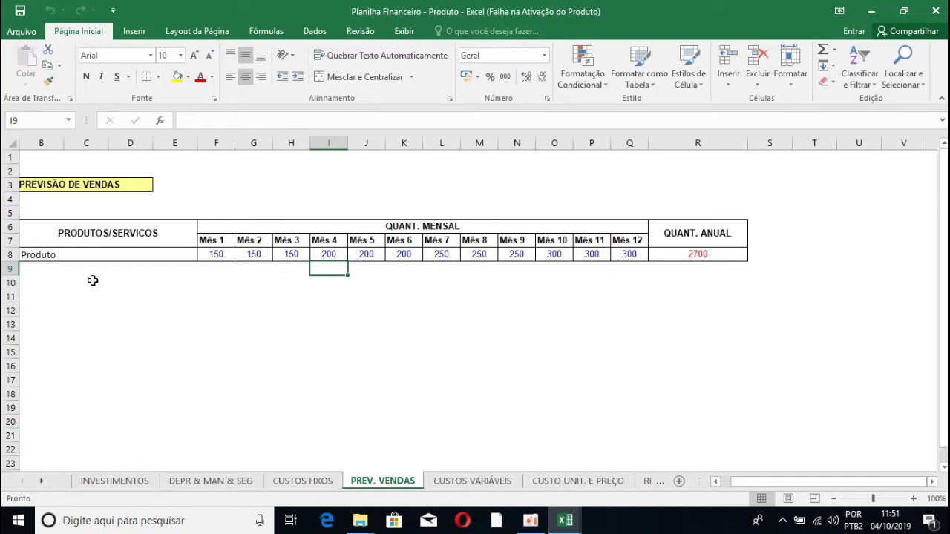
left_click(40, 254)
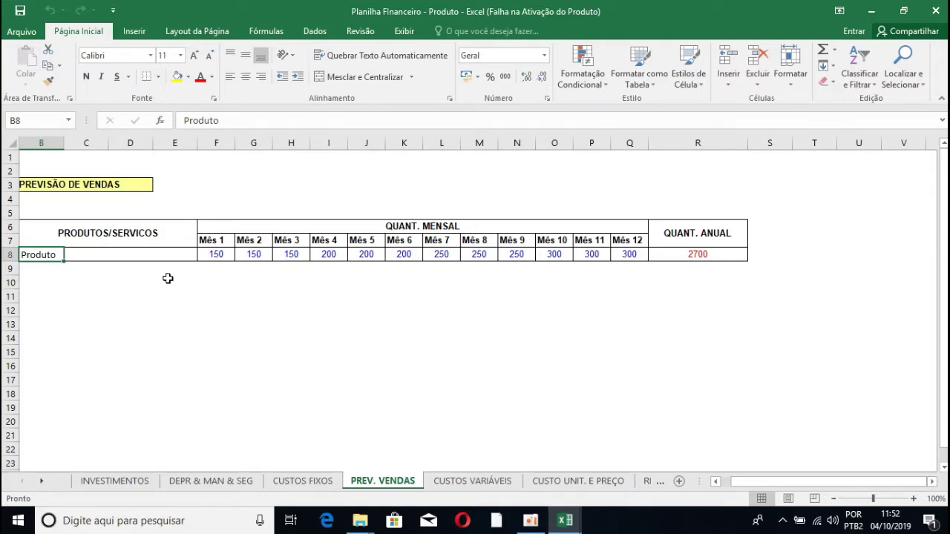
left_click(220, 256)
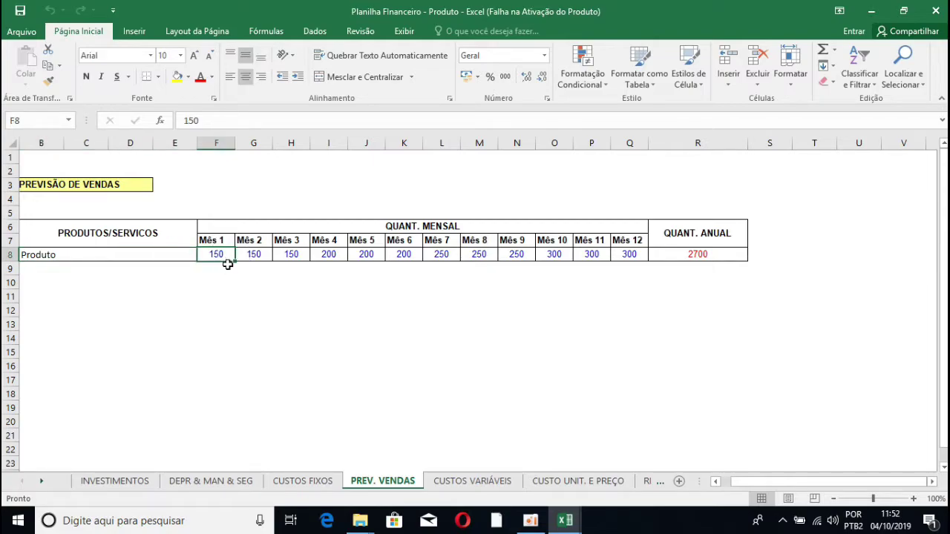
left_click(636, 254)
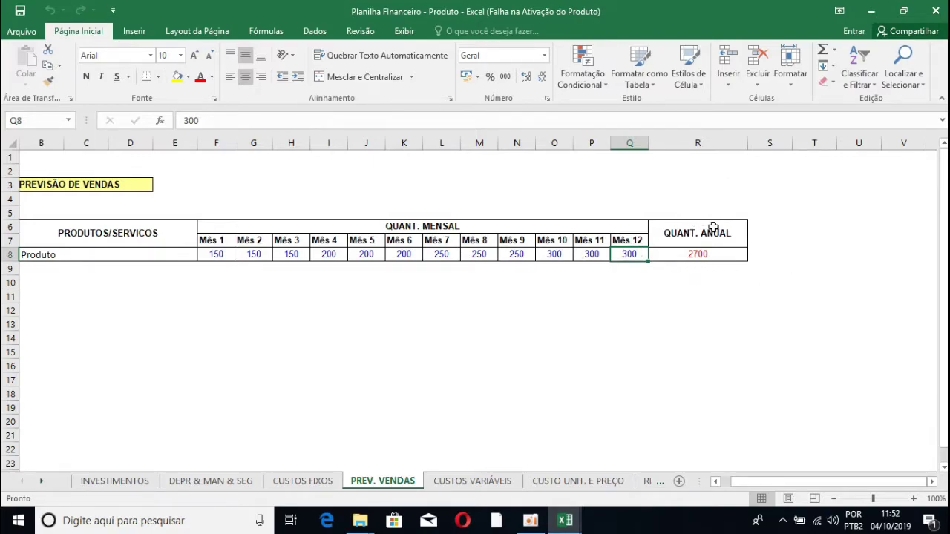
left_click(698, 254)
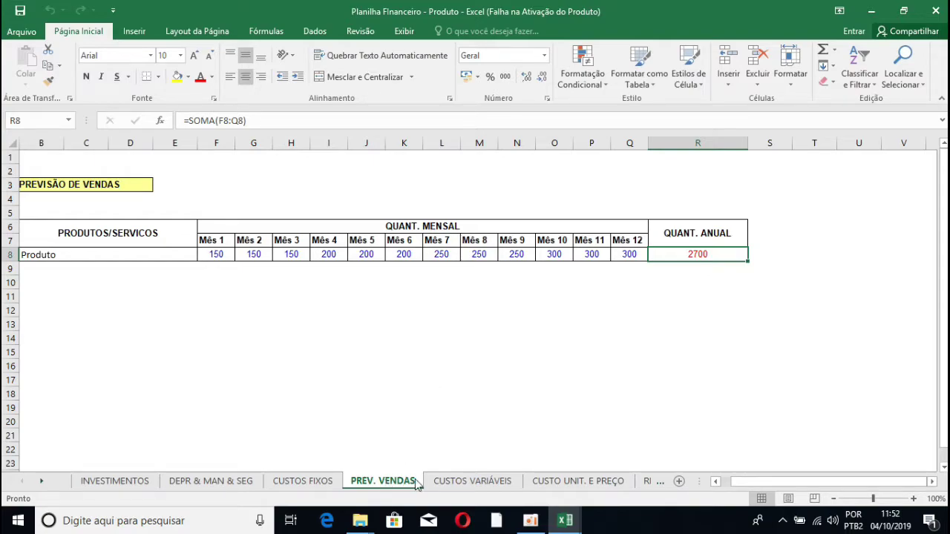
Step: Examine the merchandise unit cost, its annual value formula and the total variable costs formula on the CUSTOS VARIÁVEIS sheet
left_click(458, 483)
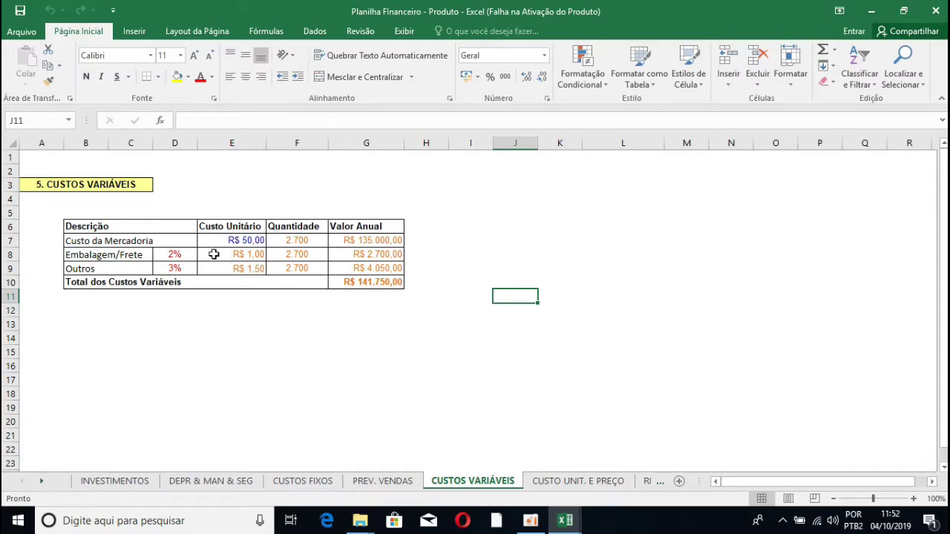
left_click(244, 242)
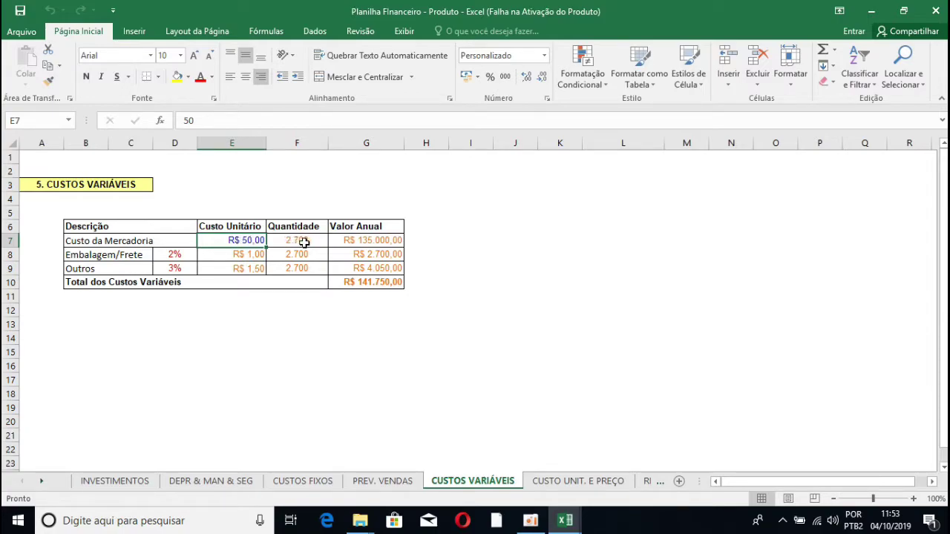
double_click(376, 241)
key("Escape")
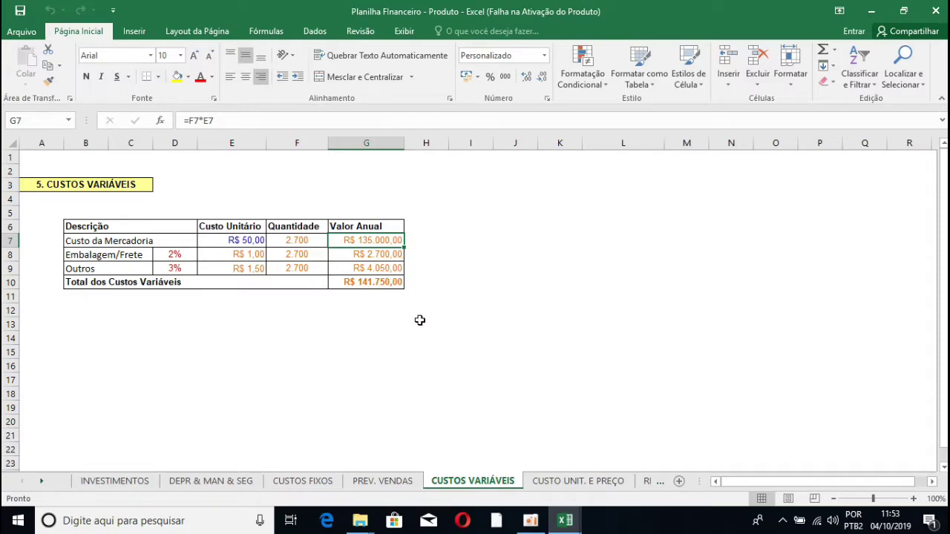
left_click(378, 284)
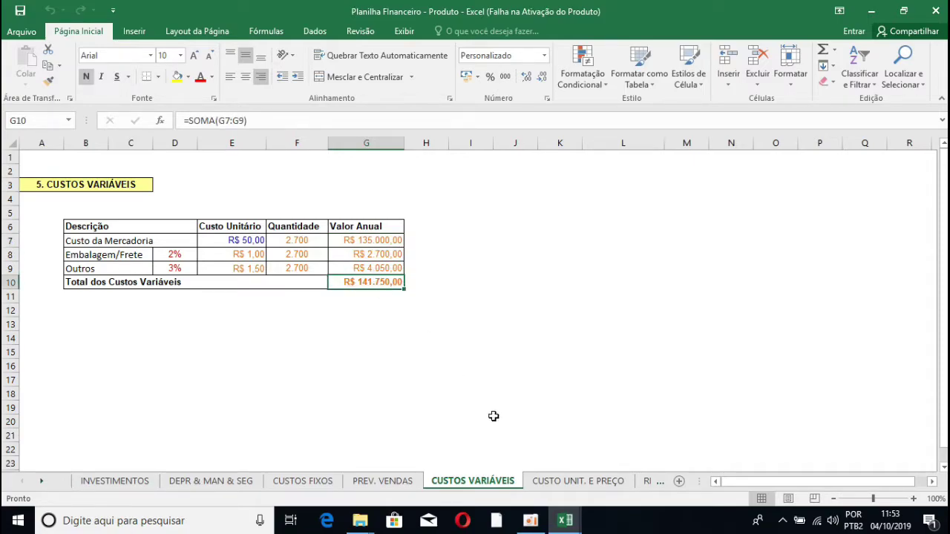
Step: Examine the total cost, Quantidade Vendida and Custo Unitário formulas on the CUSTO UNIT. E PREÇO sheet
left_click(568, 482)
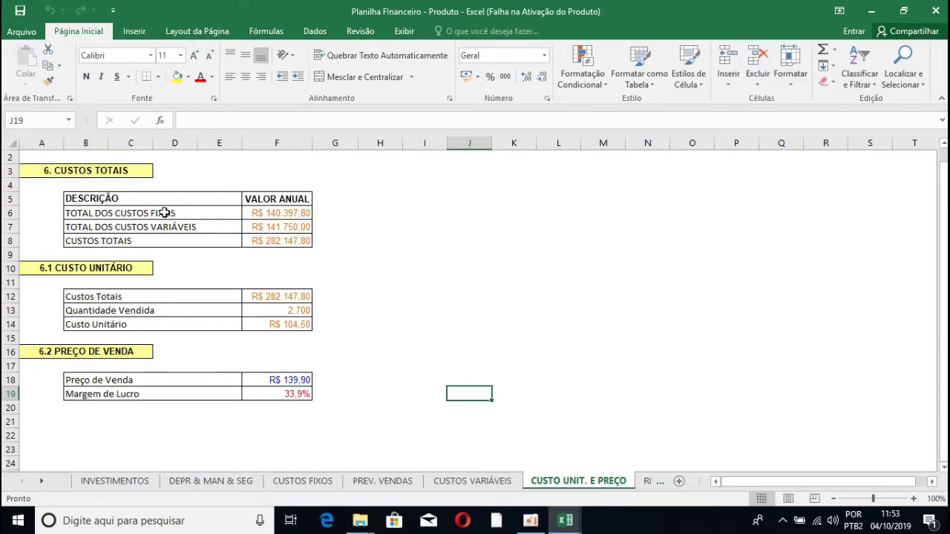
left_click(297, 213)
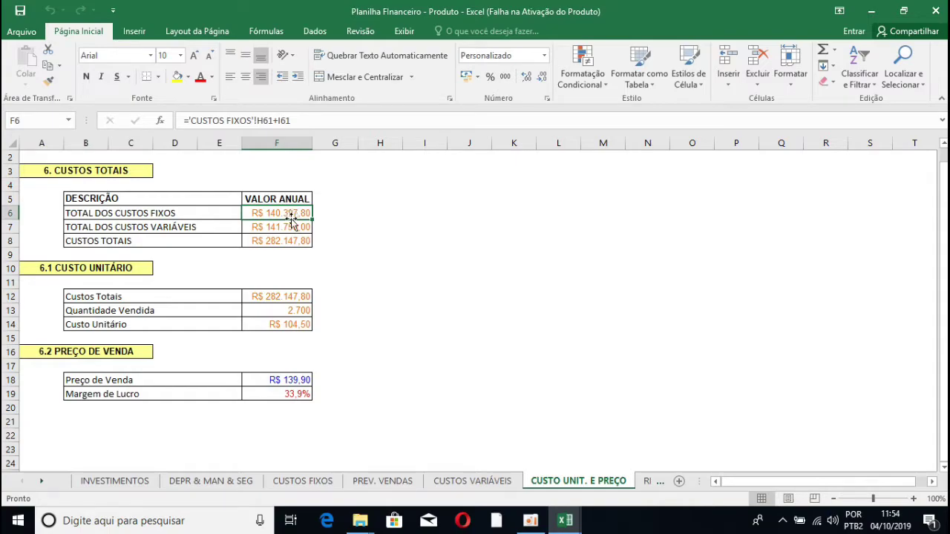
left_click(283, 227)
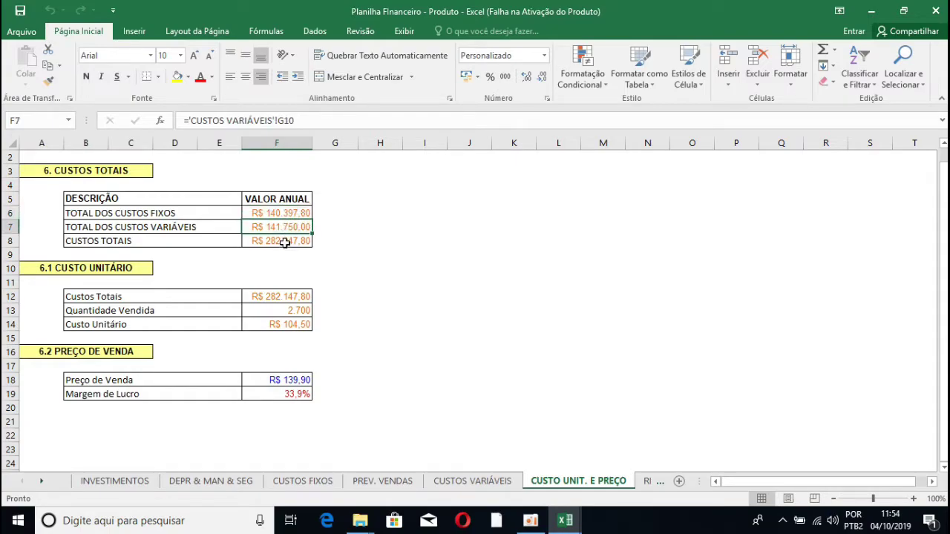
left_click(284, 242)
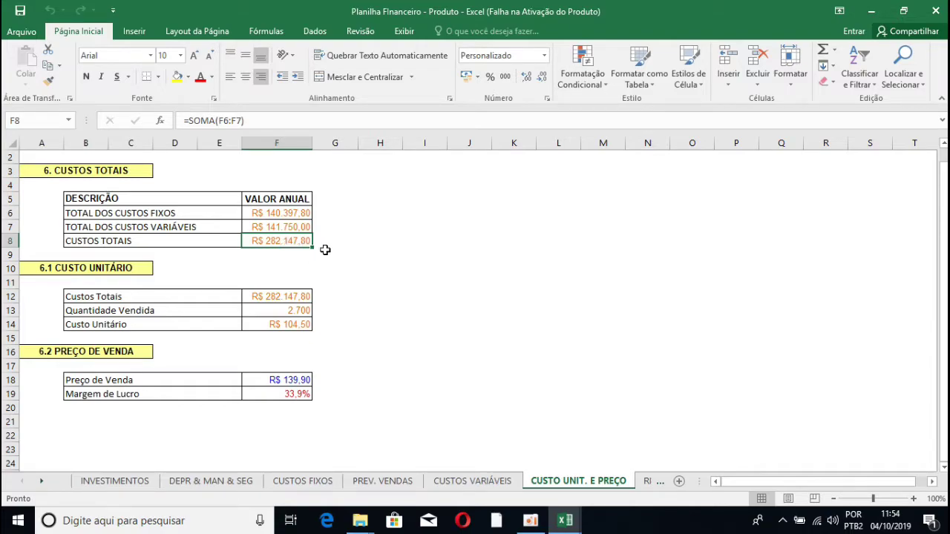
left_click(299, 310)
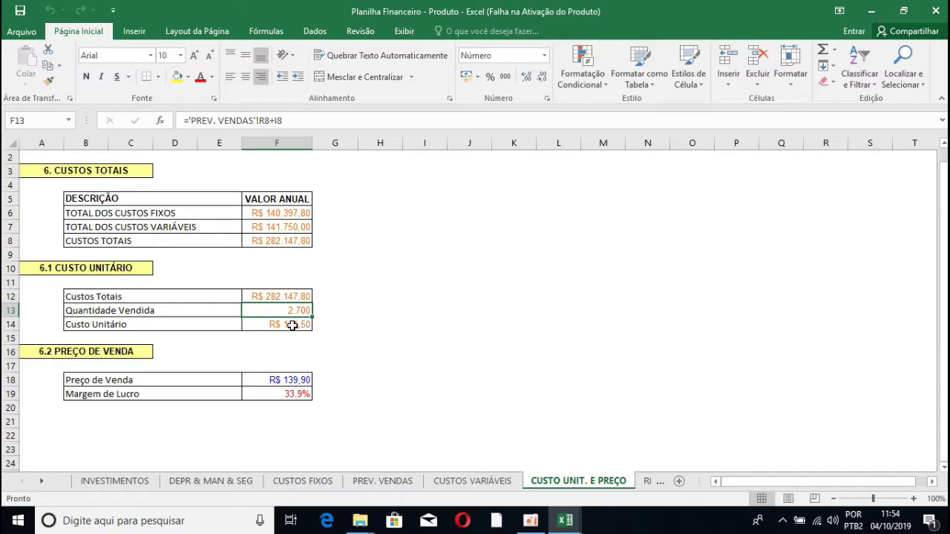
left_click(304, 325)
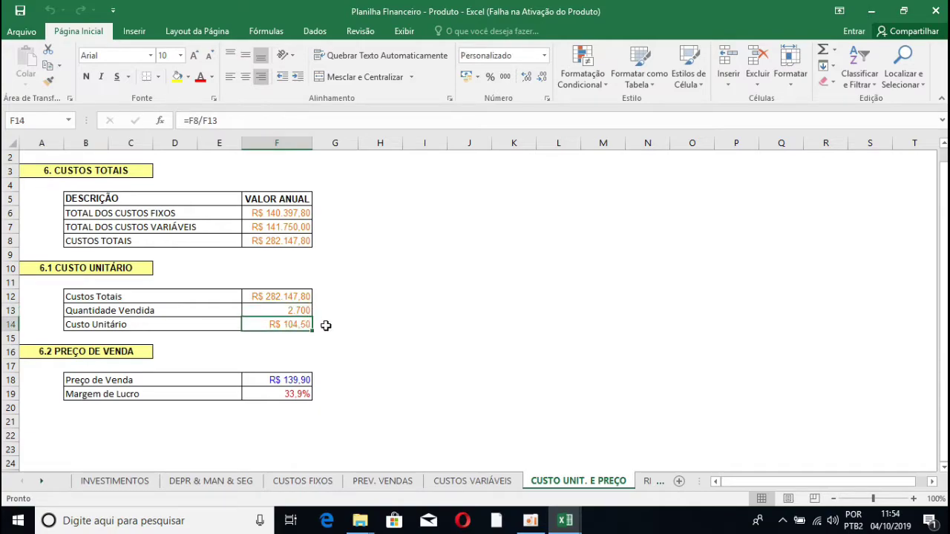
left_click(291, 309)
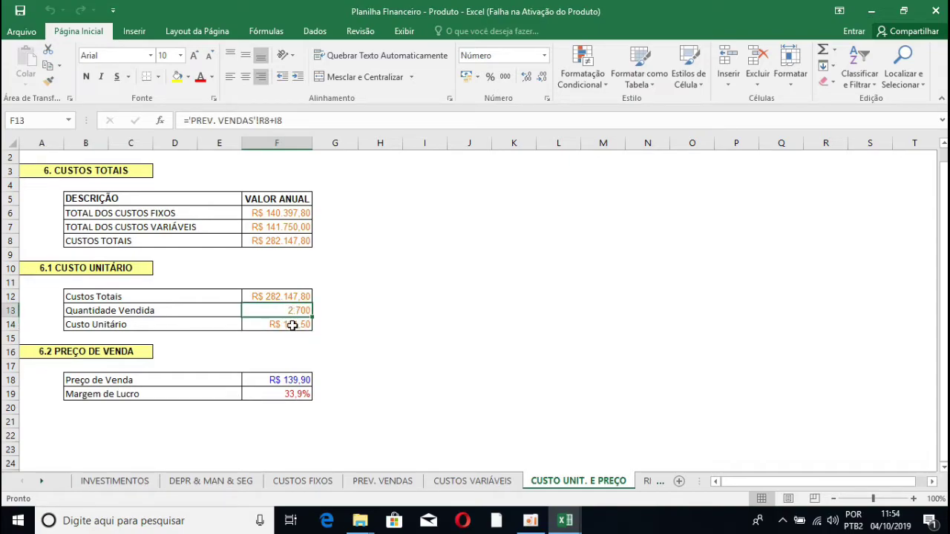
left_click(293, 325)
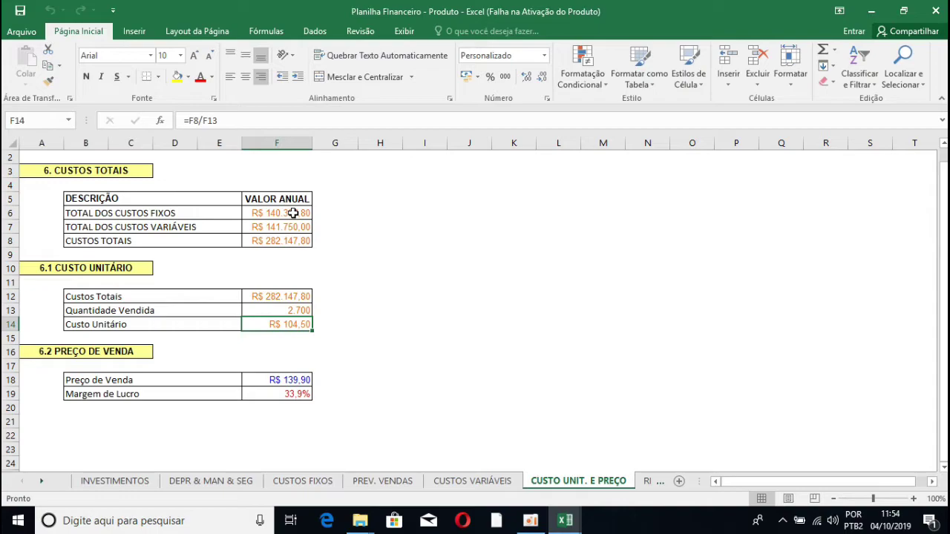
left_click(293, 312)
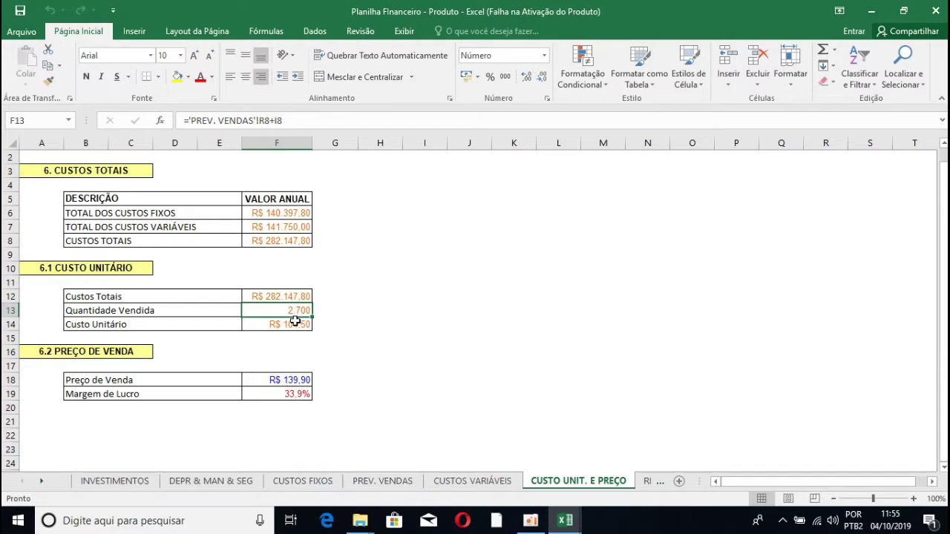
Step: Set the Preço de Venda in cell F18 to 150
left_click(289, 378)
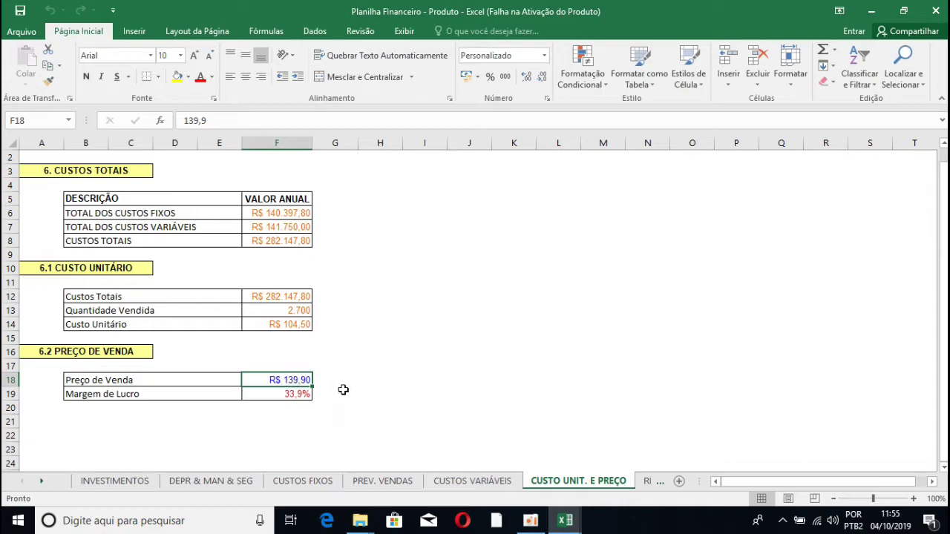
type("150")
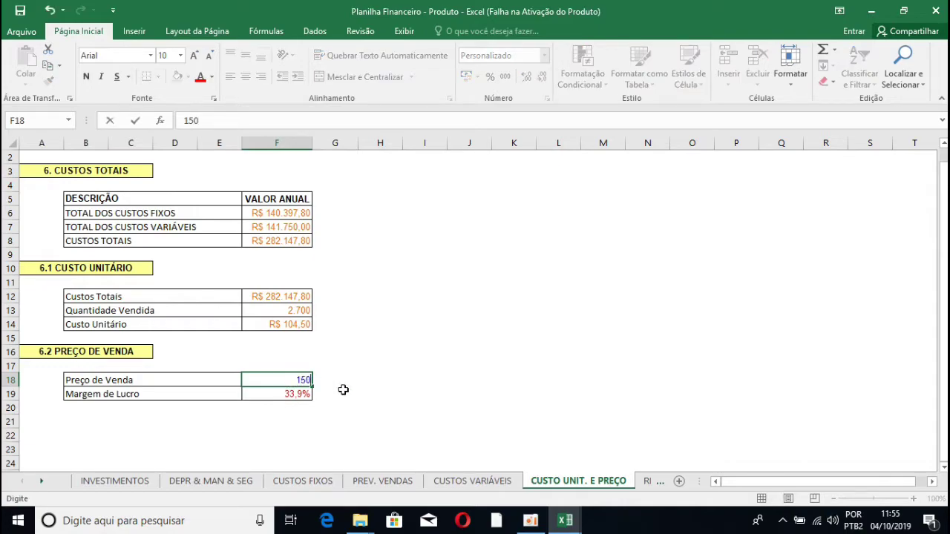
key("Return")
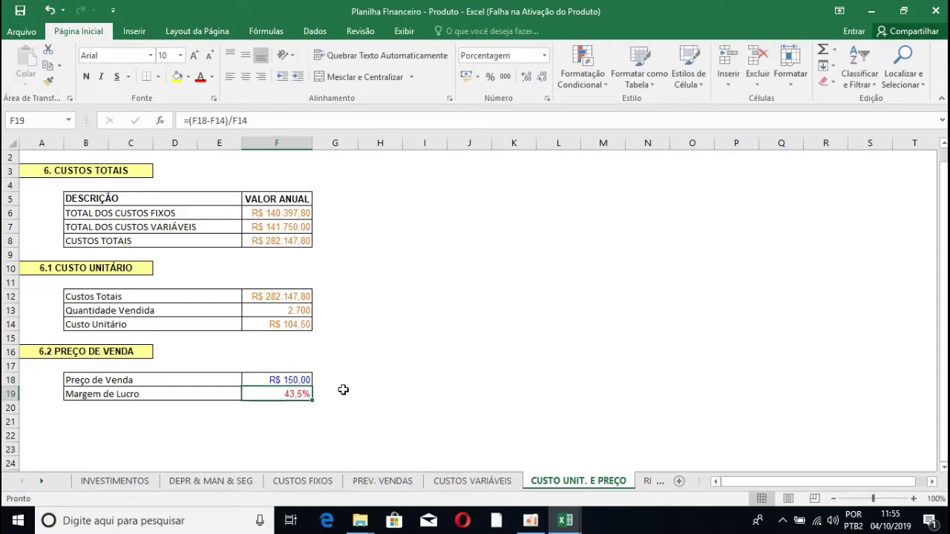
left_click(366, 395)
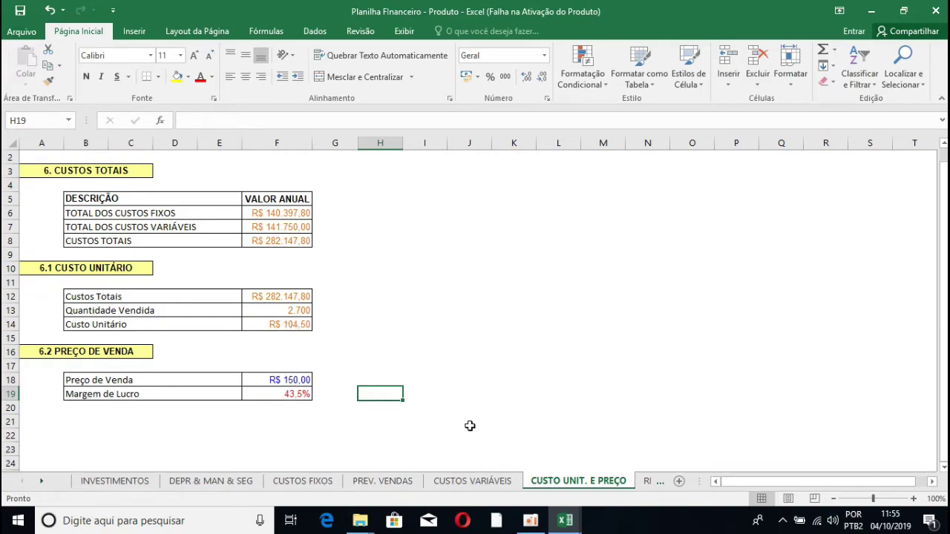
Step: Examine the quantity sold, unit price and annual sales formulas on the RECEITAS sheet
left_click(647, 482)
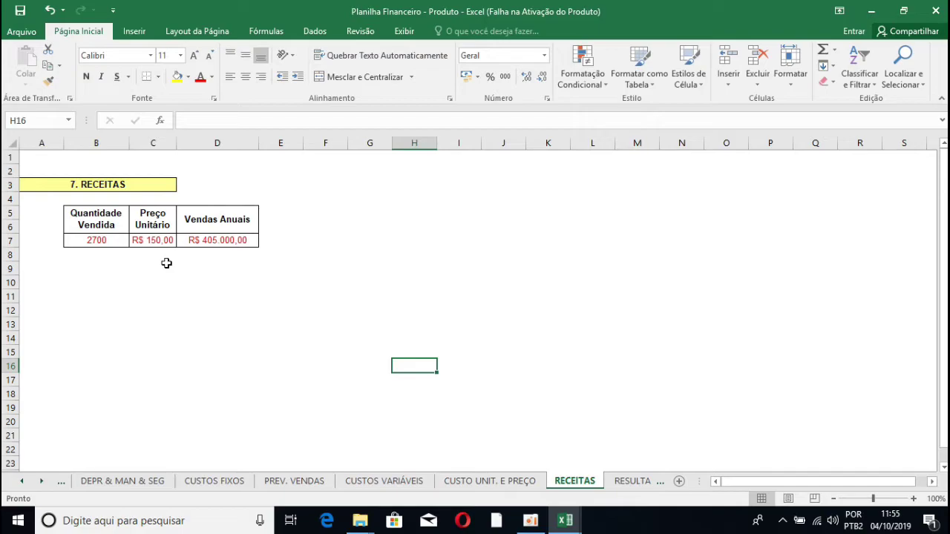
left_click(92, 240)
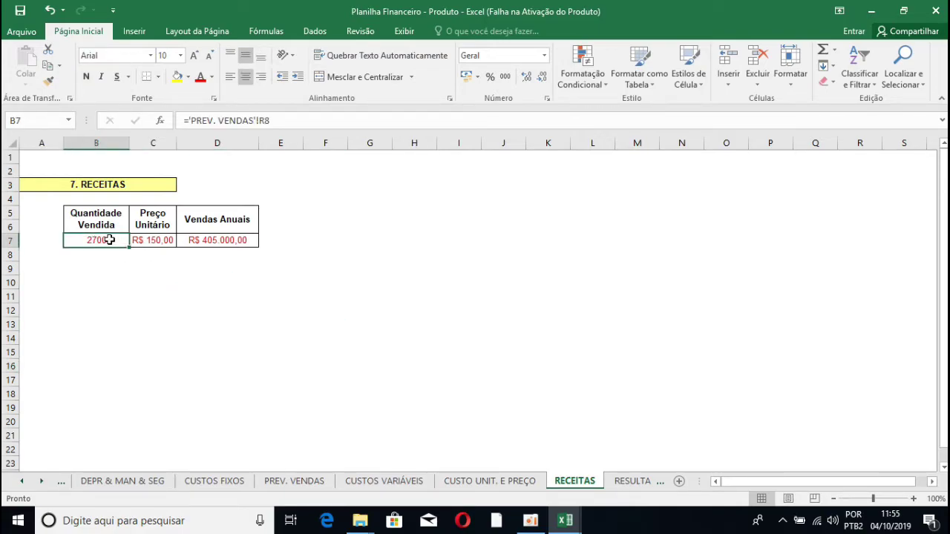
left_click(160, 241)
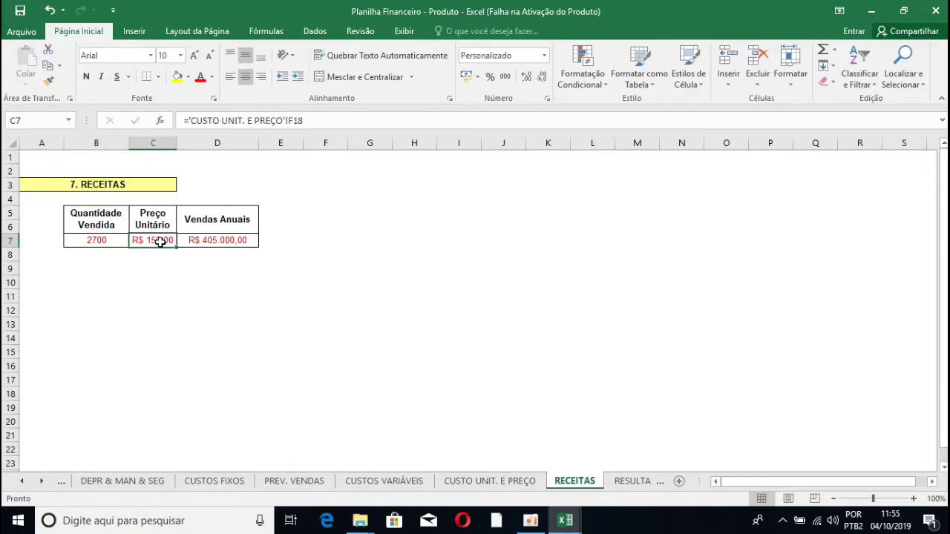
left_click(201, 242)
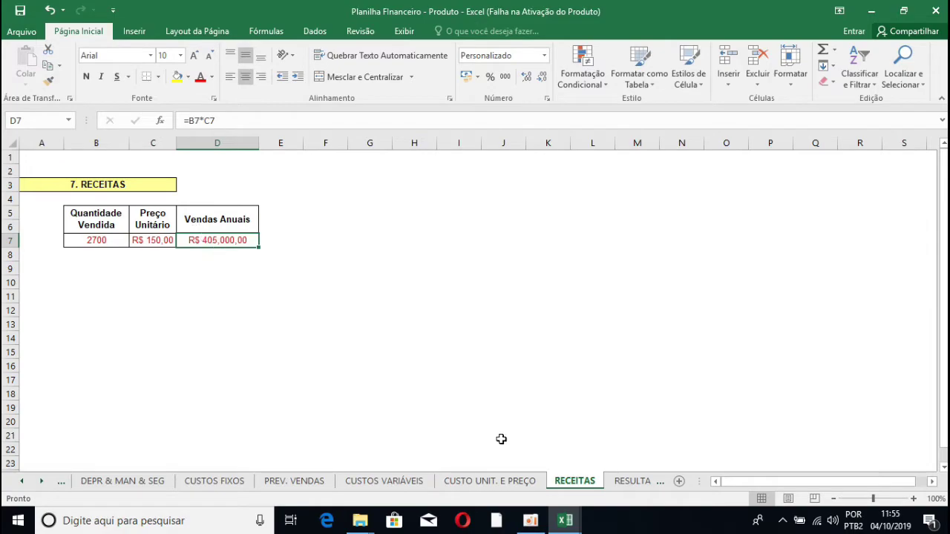
Step: Review the Lucro Líquido formula and the profit margin, ROI and payback indices on the RESULTADO & ÍNDICES sheet
left_click(627, 481)
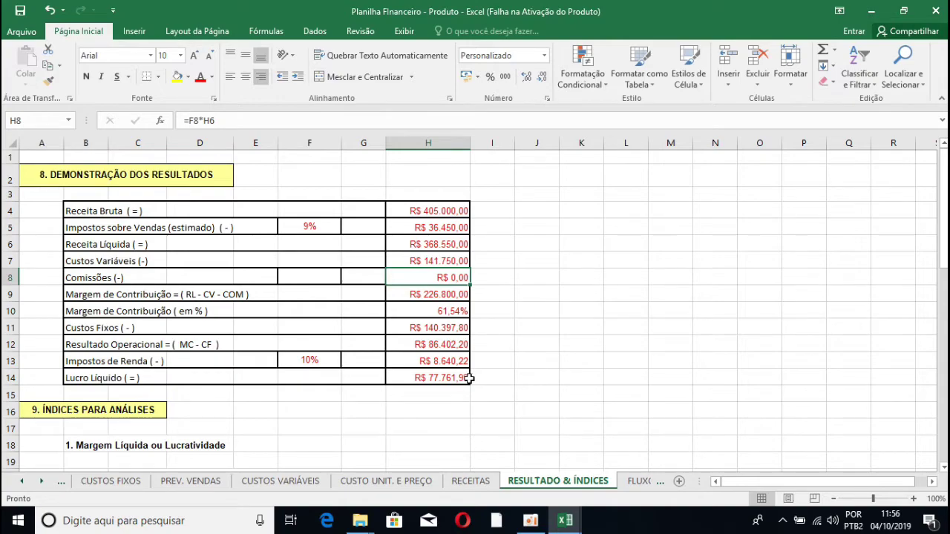
left_click(450, 377)
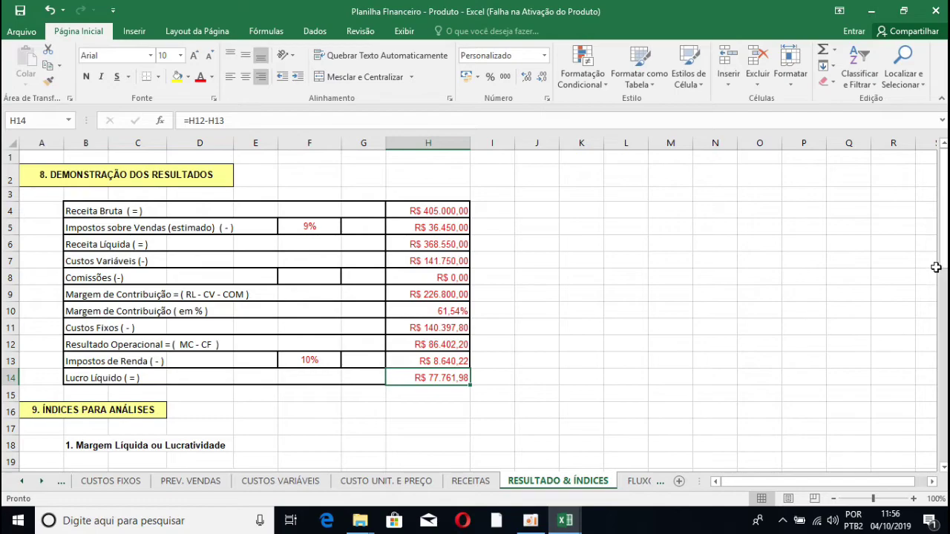
scroll(942, 268, "down", 2)
left_click_drag(943, 269, 943, 338)
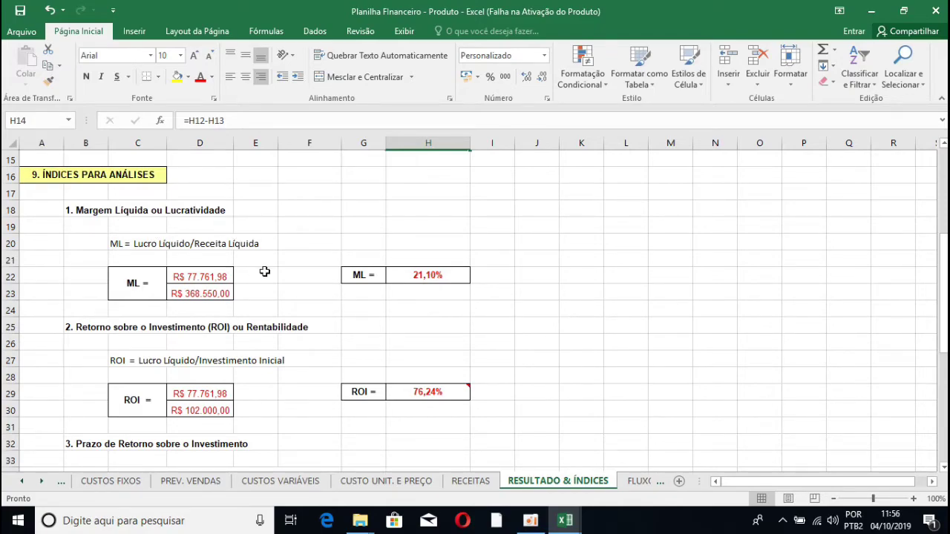
left_click_drag(291, 314, 214, 295)
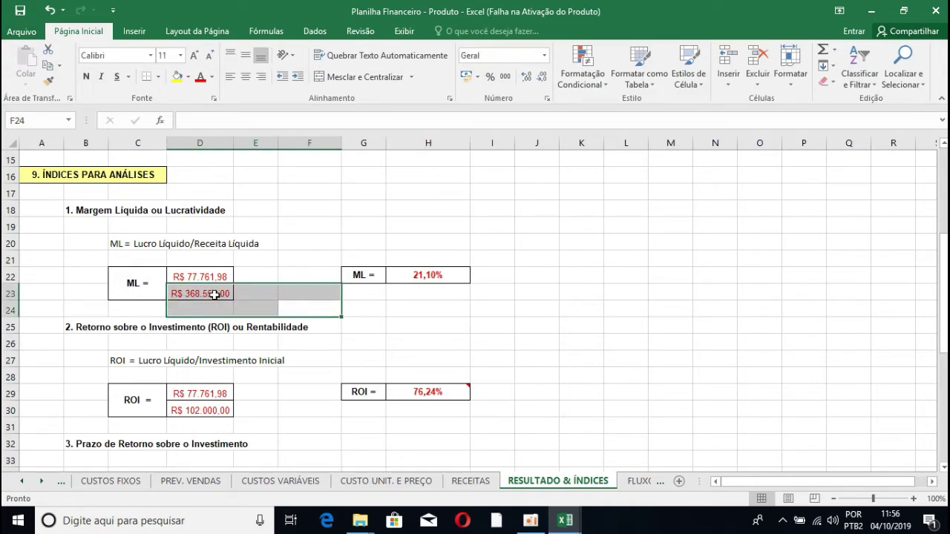
left_click(453, 275)
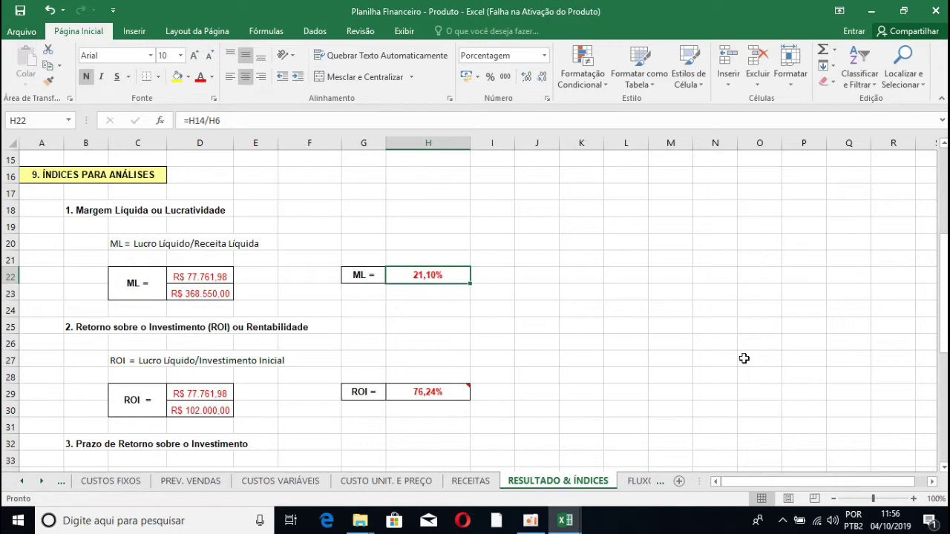
left_click_drag(944, 319, 944, 373)
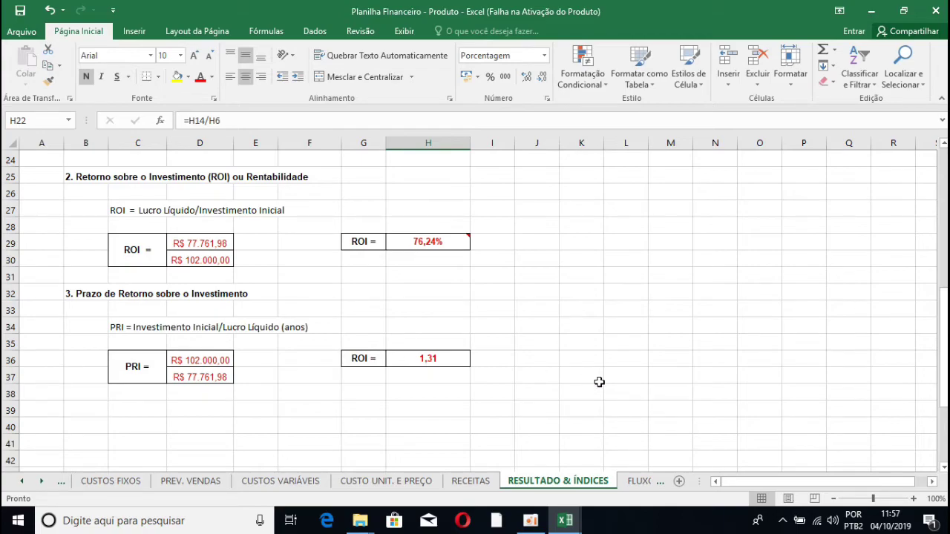
Step: Check the Ano 5 Acumulado formula on the FLUXO DE CAIXA sheet
left_click(639, 481)
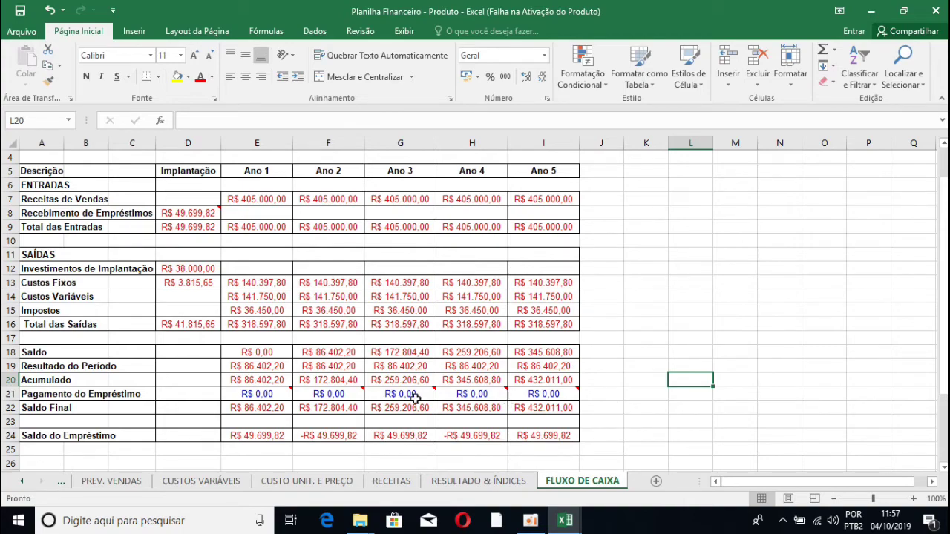
left_click(565, 380)
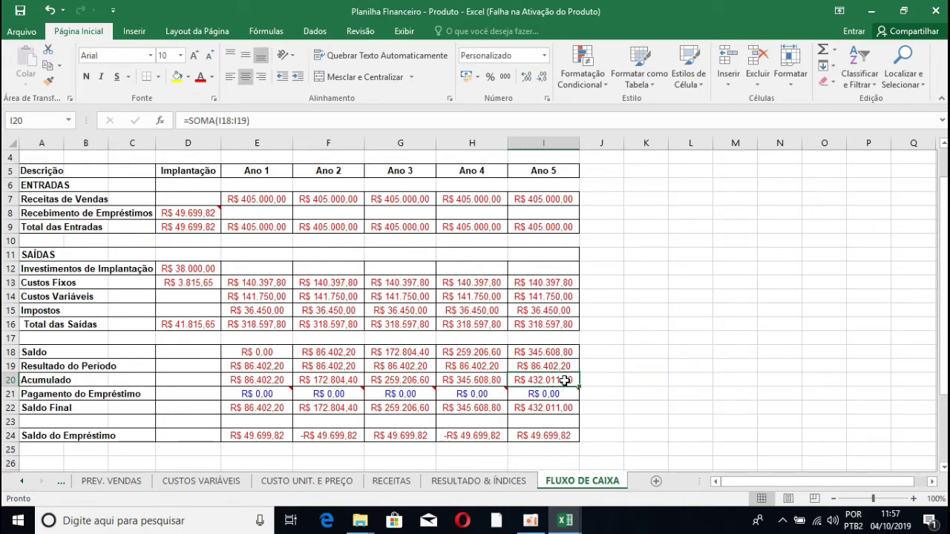